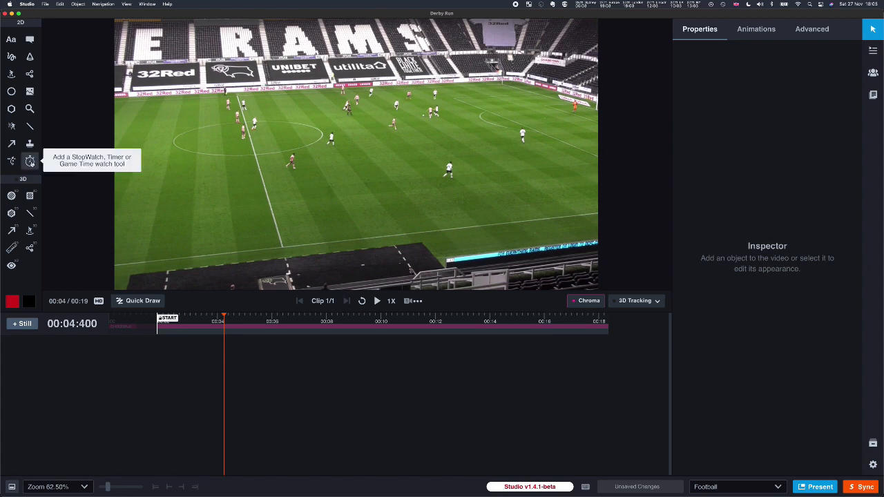
Add a stopwatch about 12.6 by 7.8 at X 60, Y 68.5 on the pitch at 00:04:400 and extend its duration to 00:16:720.
{"action": "left_click", "coordinate": [30, 162]}
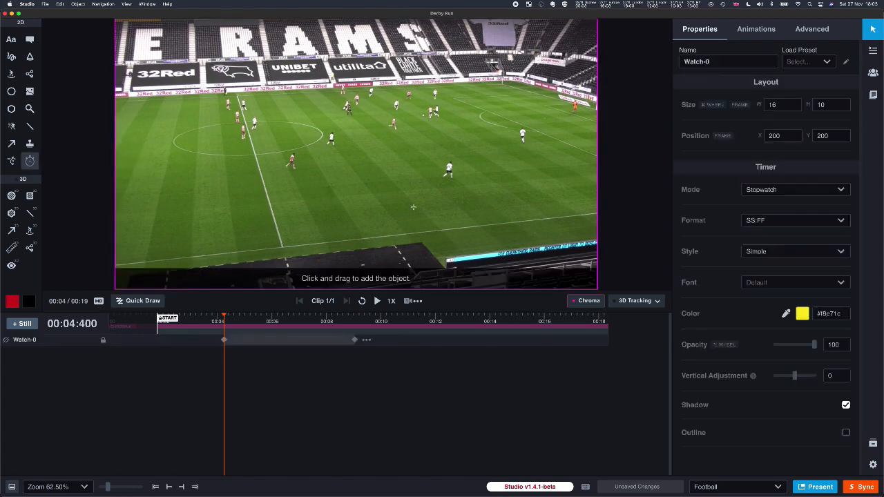
{"action": "left_click_drag", "start_coordinate": [406, 204], "coordinate": [466, 228]}
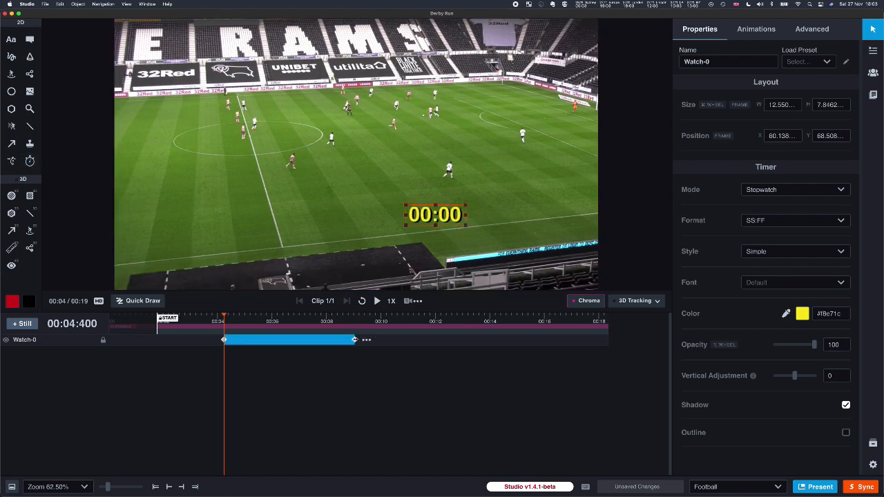
{"action": "left_click_drag", "start_coordinate": [354, 340], "coordinate": [545, 342]}
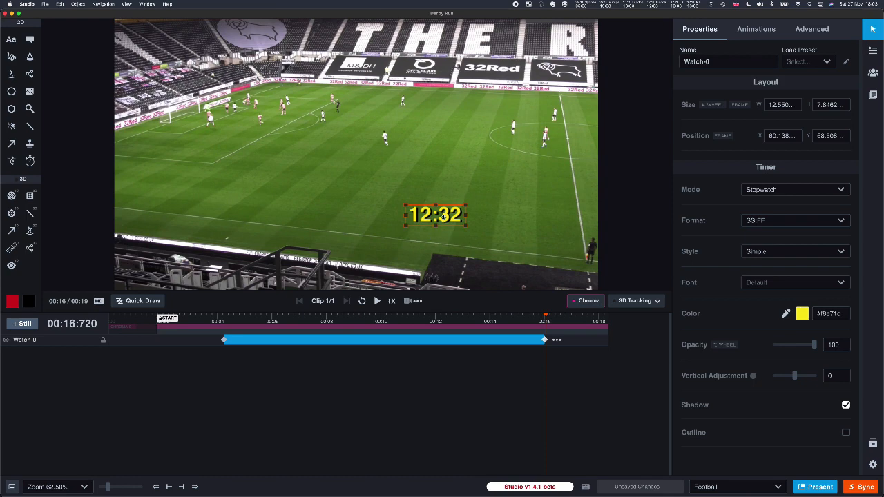
Animate the stopwatch's position to about X 18 Y 63.6 at 00:16:720, X 21.7 Y 65.3 at 00:11:480, and X 37.5 Y 67.4 at 00:07:640.
{"action": "left_click_drag", "start_coordinate": [442, 216], "coordinate": [238, 203]}
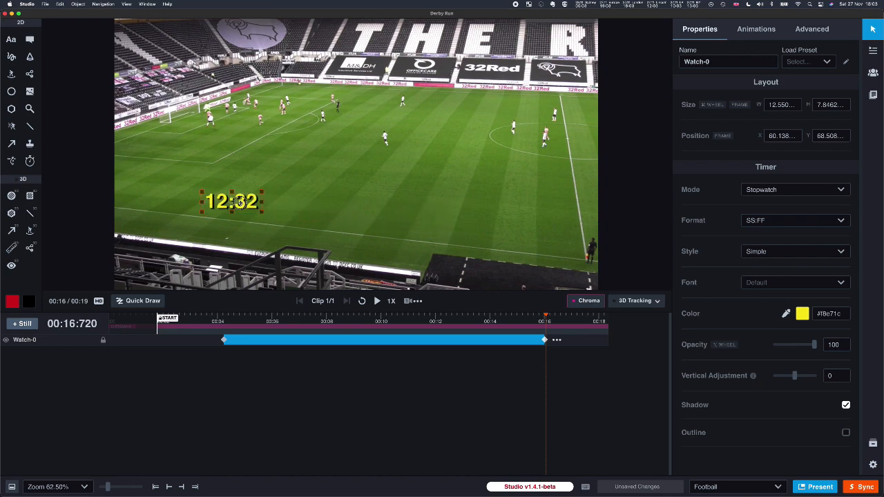
{"action": "left_click", "coordinate": [410, 321]}
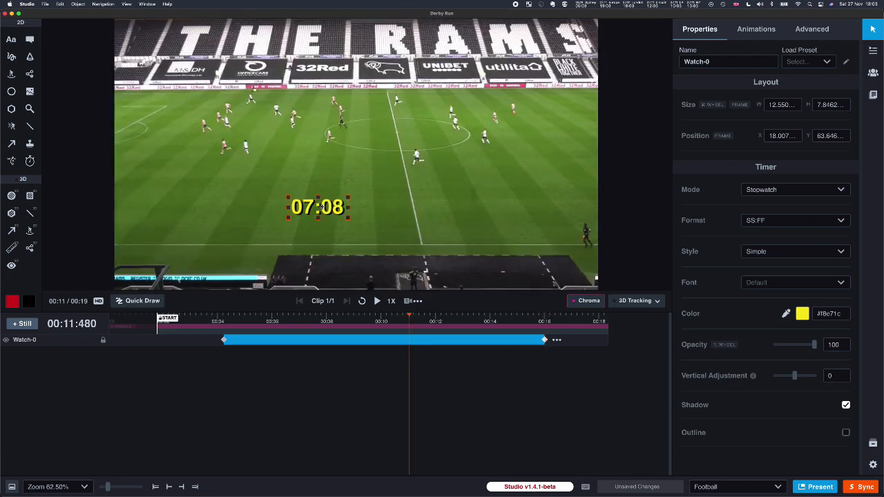
{"action": "left_click_drag", "start_coordinate": [337, 207], "coordinate": [268, 208]}
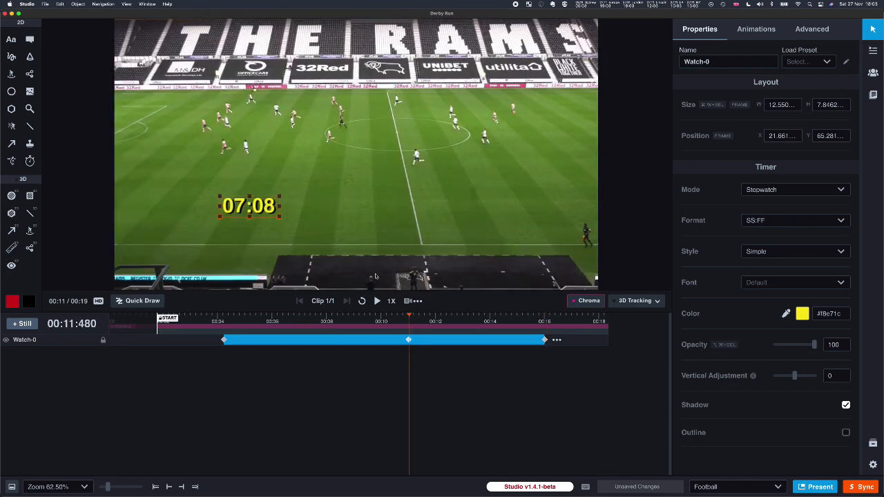
{"action": "left_click", "coordinate": [307, 317]}
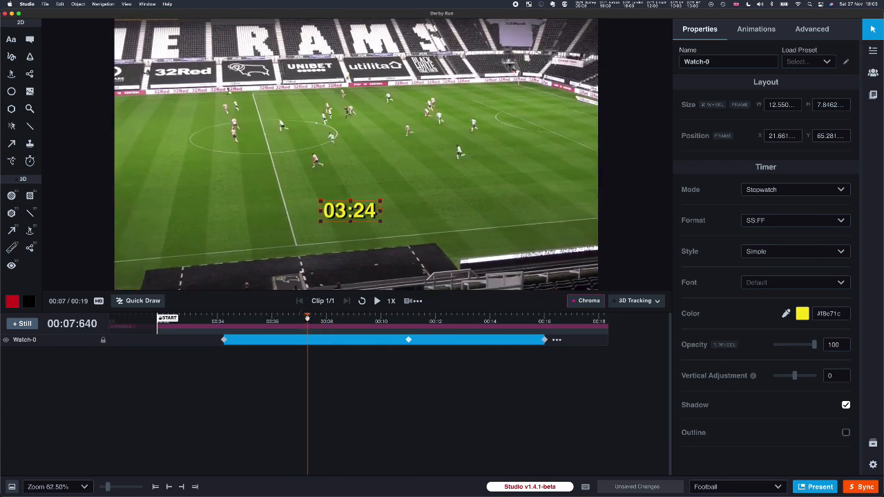
{"action": "left_click_drag", "start_coordinate": [360, 210], "coordinate": [336, 212]}
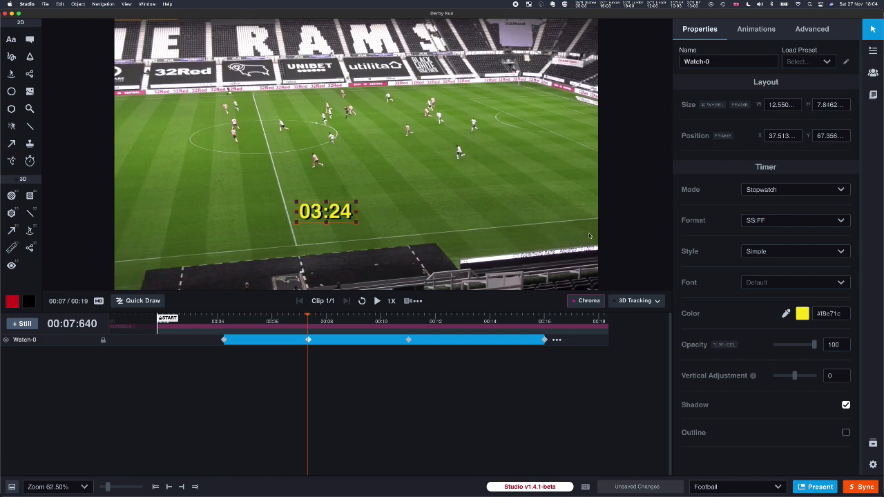
Examine the timer modes and time formats available for the selected stopwatch, leaving both settings as they are.
{"action": "left_click", "coordinate": [842, 190]}
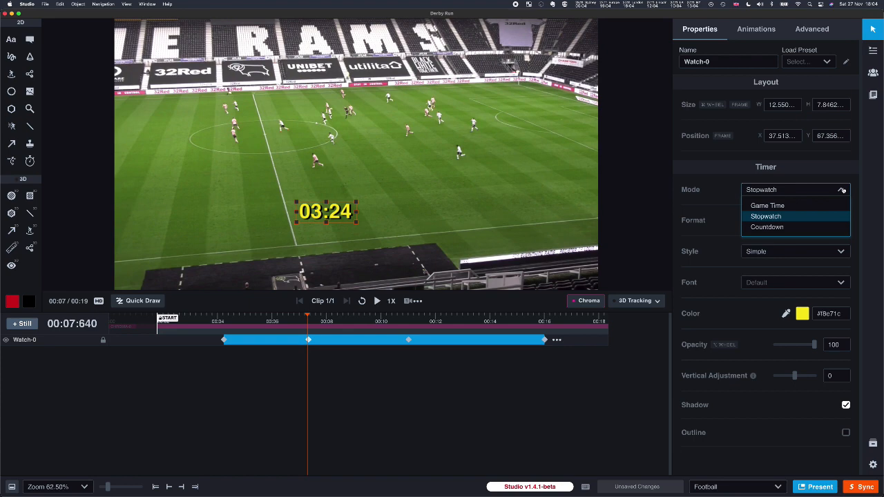
{"action": "left_click", "coordinate": [842, 190]}
{"action": "left_click", "coordinate": [841, 221]}
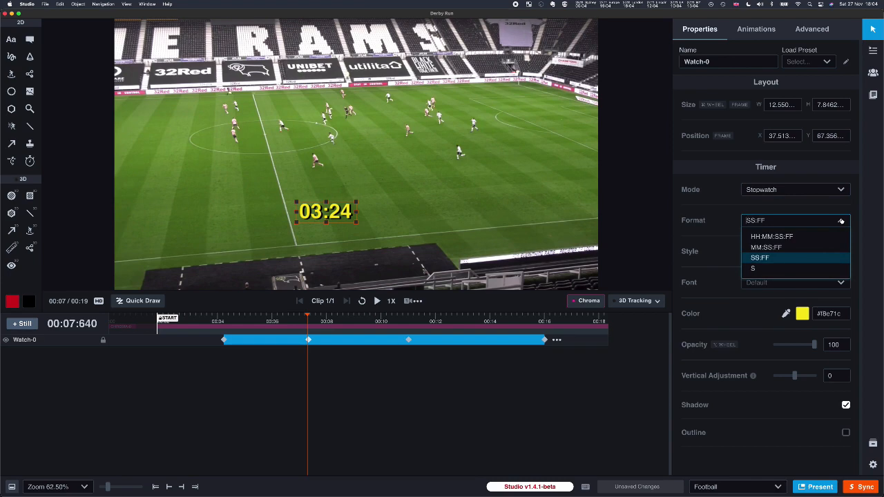
{"action": "left_click", "coordinate": [841, 221]}
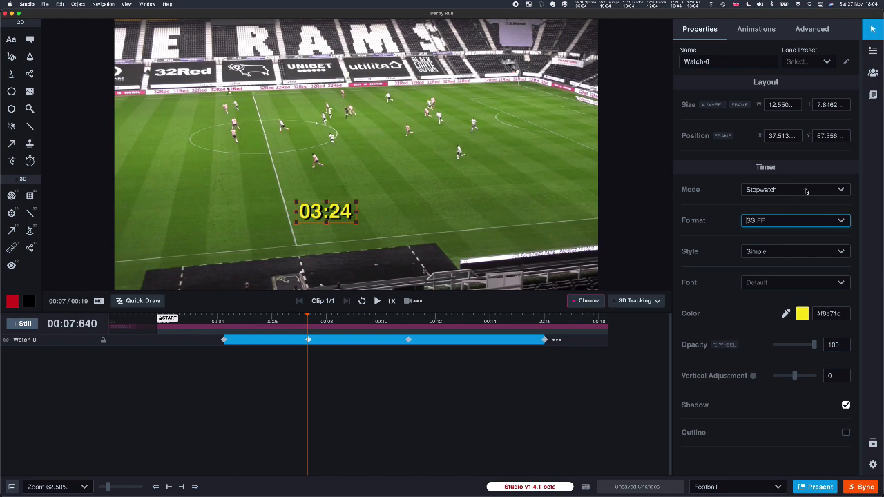
Try the Countdown mode on the yellow watch and return it to Stopwatch mode.
{"action": "left_click", "coordinate": [807, 190]}
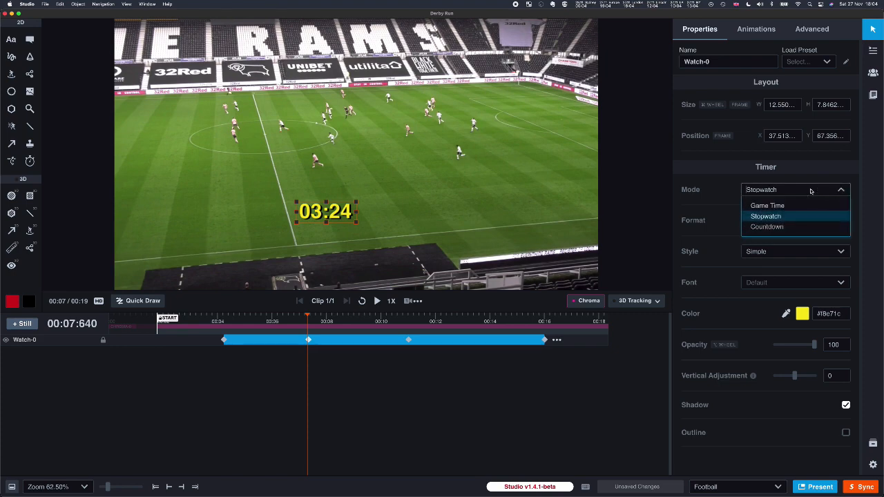
{"action": "left_click", "coordinate": [777, 228]}
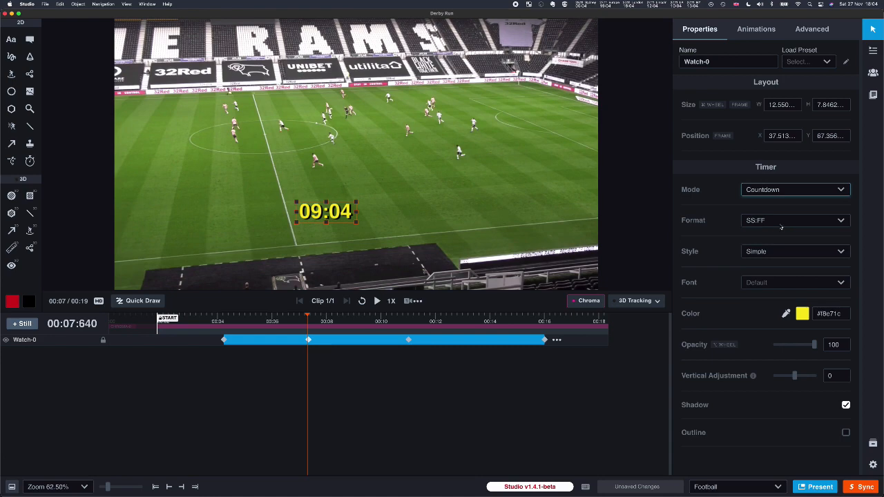
{"action": "left_click", "coordinate": [794, 192]}
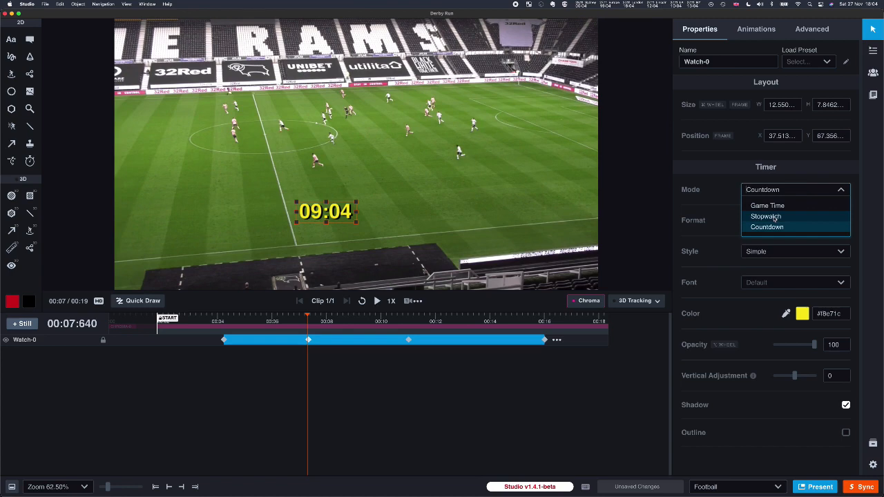
{"action": "left_click", "coordinate": [775, 219]}
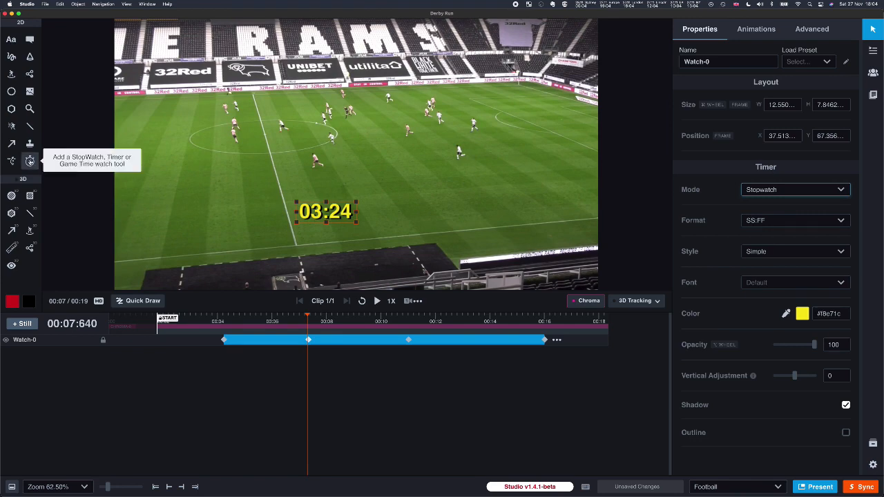
Add a second watch about 16.6 by 13.8 at X 79, Y 5 over the stands and colour it purple (#bd10e0).
{"action": "left_click", "coordinate": [30, 161]}
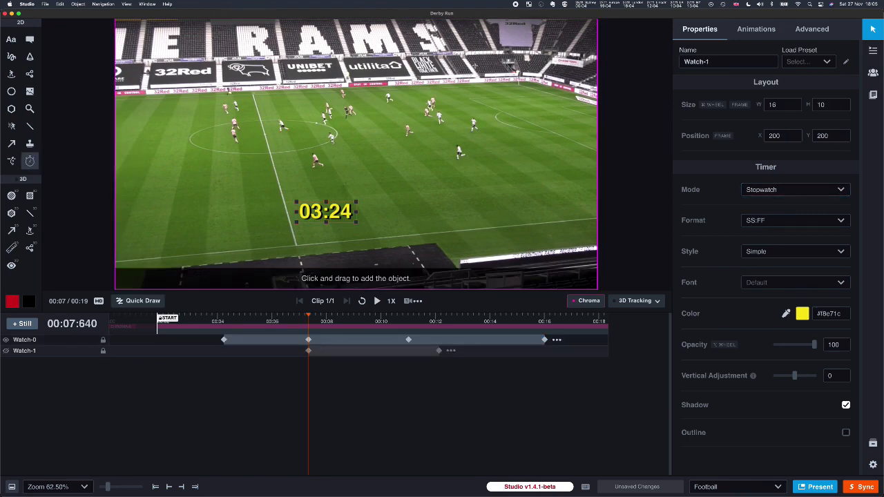
{"action": "left_click_drag", "start_coordinate": [496, 31], "coordinate": [575, 69]}
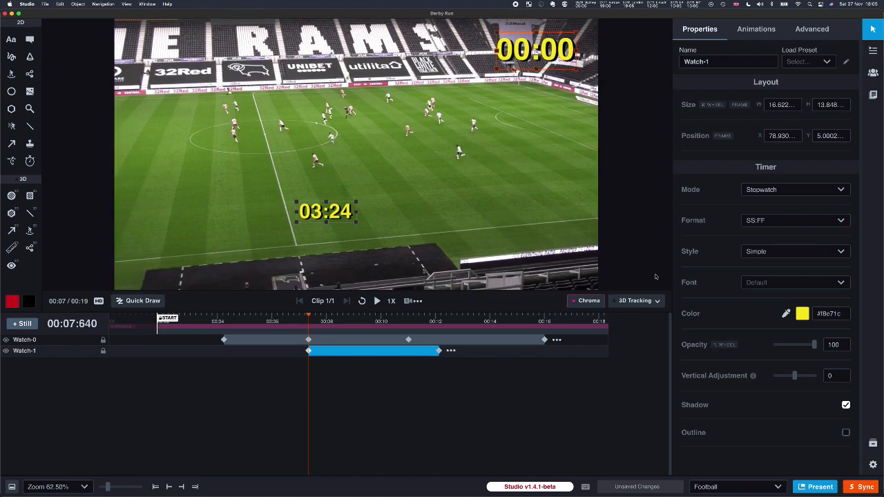
{"action": "left_click", "coordinate": [802, 314]}
{"action": "left_click", "coordinate": [771, 461]}
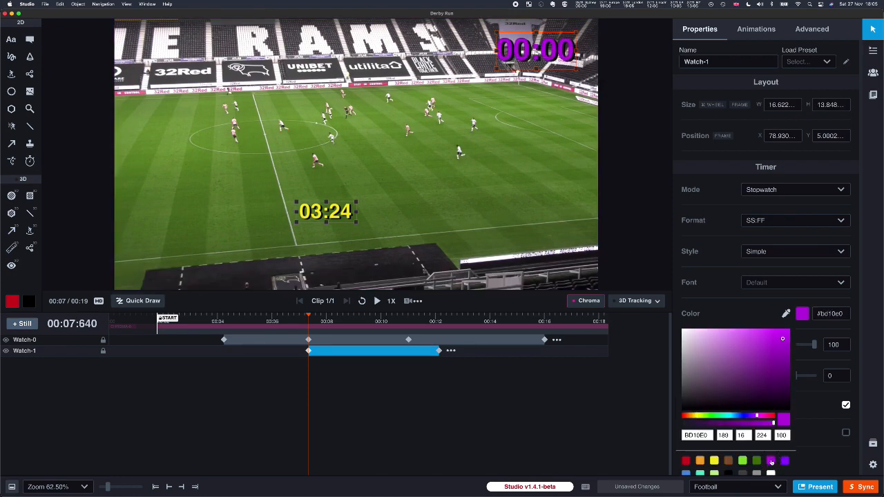
Set the purple watch to Game Time mode and extend it across the entire clip.
{"action": "left_click", "coordinate": [783, 191]}
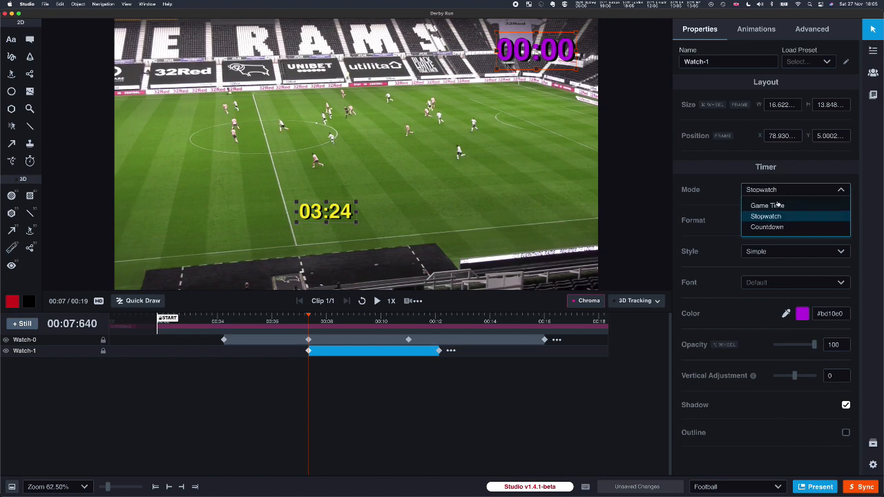
{"action": "left_click", "coordinate": [776, 206]}
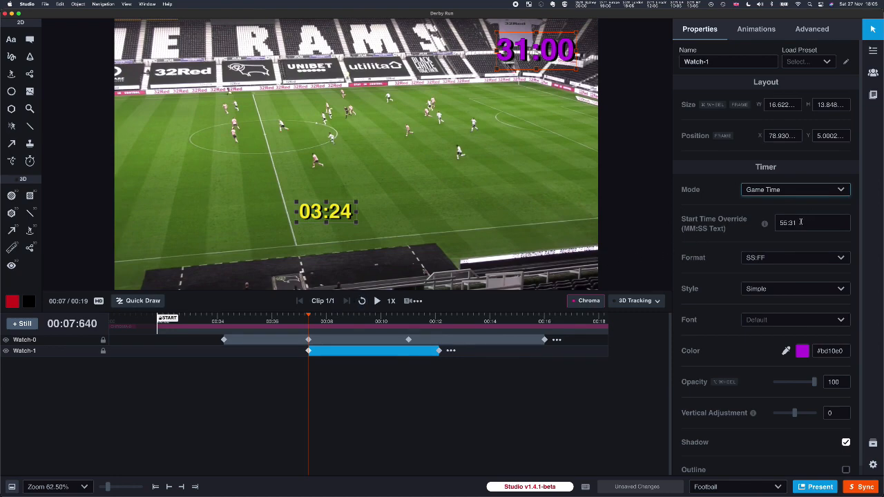
{"action": "left_click", "coordinate": [357, 352]}
{"action": "right_click", "coordinate": [360, 353]}
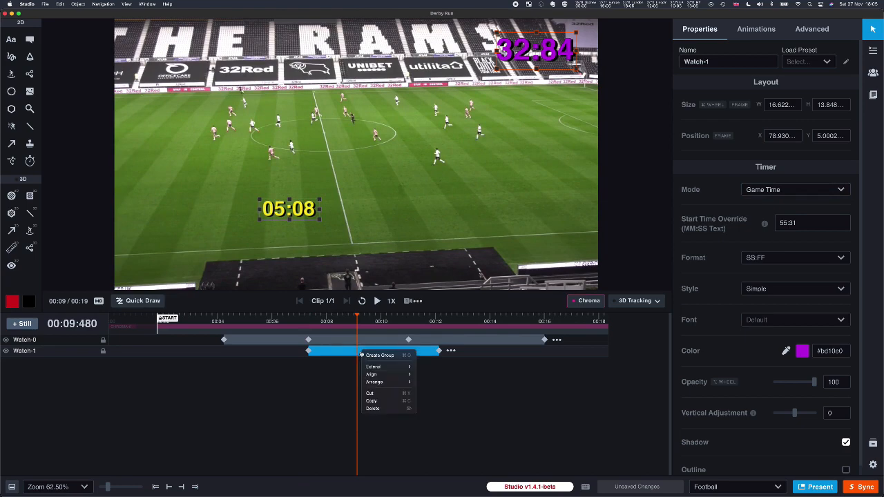
{"action": "mouse_move", "coordinate": [377, 368]}
{"action": "left_click", "coordinate": [428, 367]}
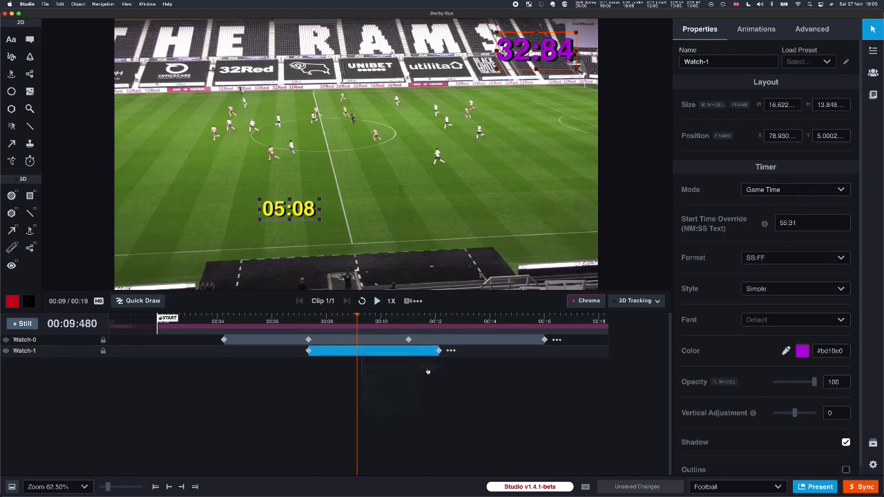
{"action": "left_click_drag", "start_coordinate": [357, 318], "coordinate": [107, 325]}
{"action": "left_click", "coordinate": [414, 211]}
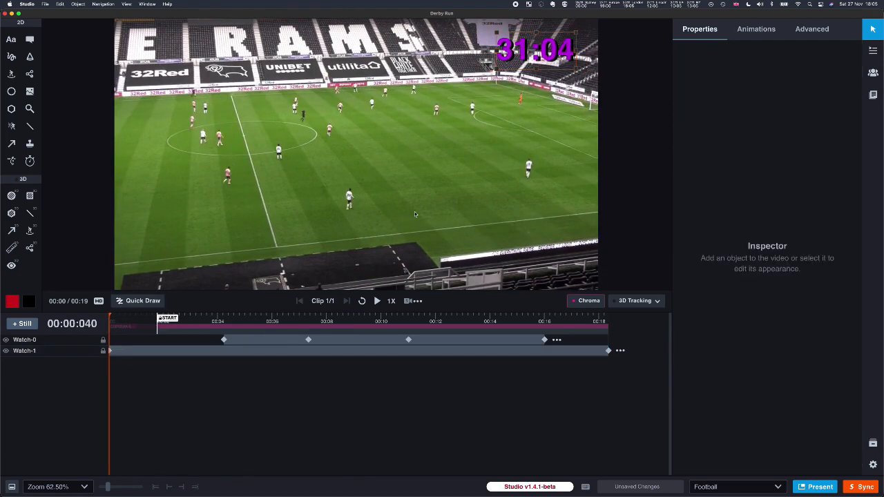
Set the game time watch's format to MM:SS:FF and its start time override to 33:10.
{"action": "left_click", "coordinate": [524, 59]}
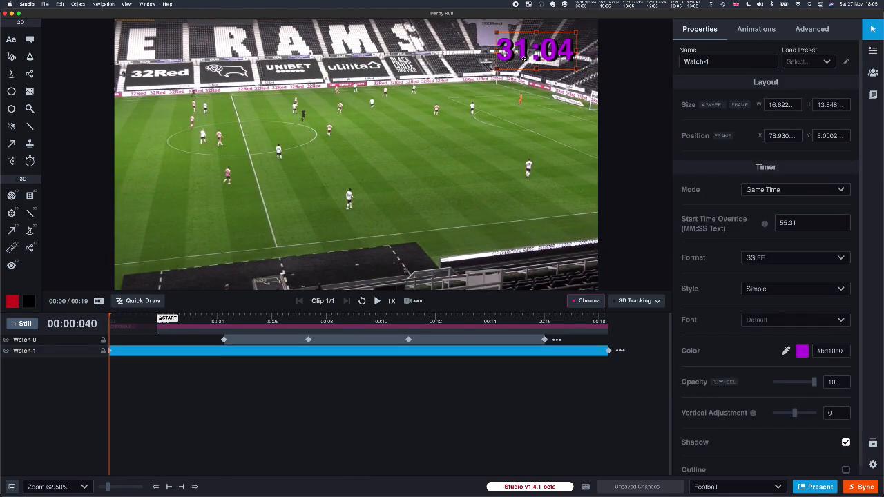
{"action": "left_click", "coordinate": [788, 258]}
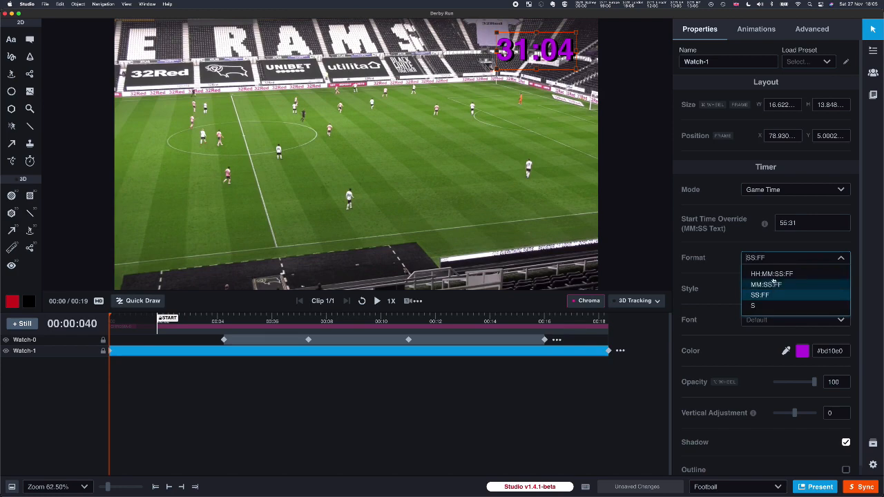
{"action": "left_click", "coordinate": [766, 285]}
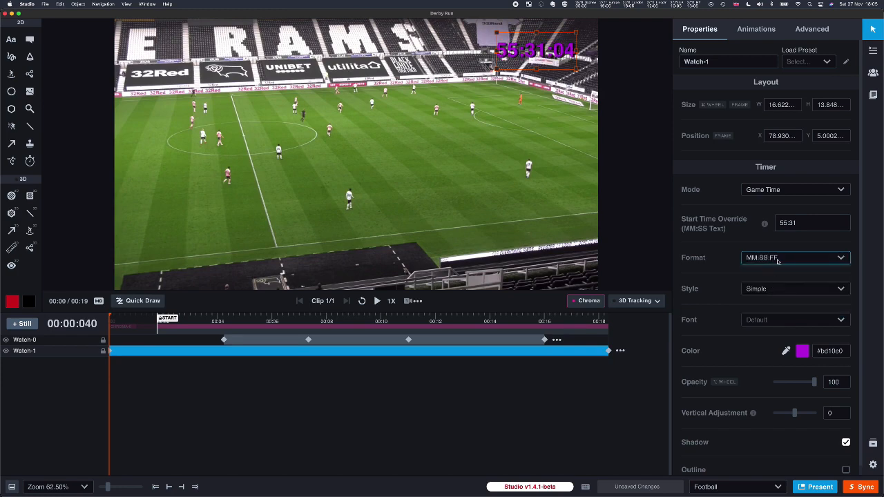
{"action": "left_click", "coordinate": [801, 222]}
{"action": "left_click_drag", "start_coordinate": [801, 222], "coordinate": [773, 223]}
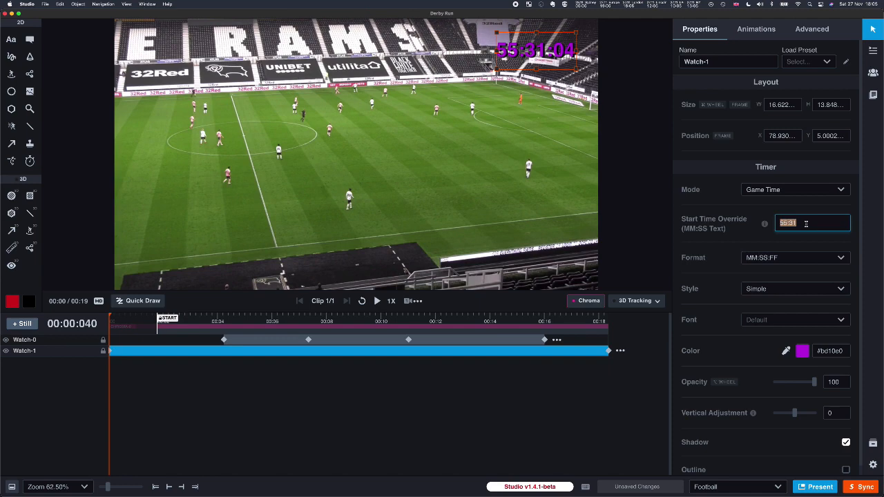
{"action": "type", "text": "33"}
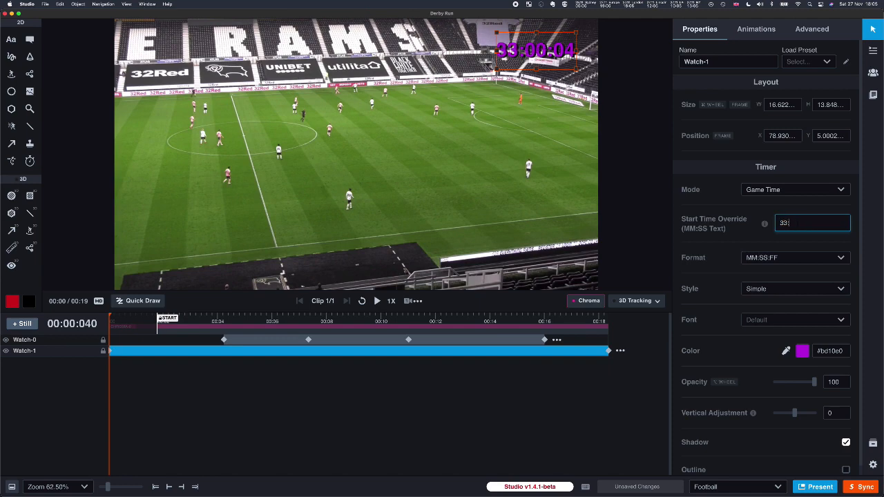
{"action": "type", "text": ":10"}
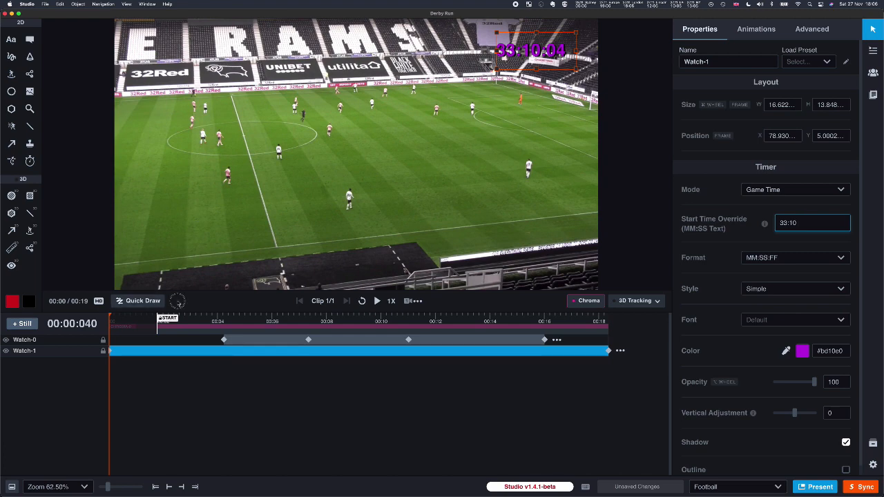
Play the clip from 00:00:480 to check the running game time watch.
{"action": "left_click", "coordinate": [190, 315]}
{"action": "left_click", "coordinate": [122, 317]}
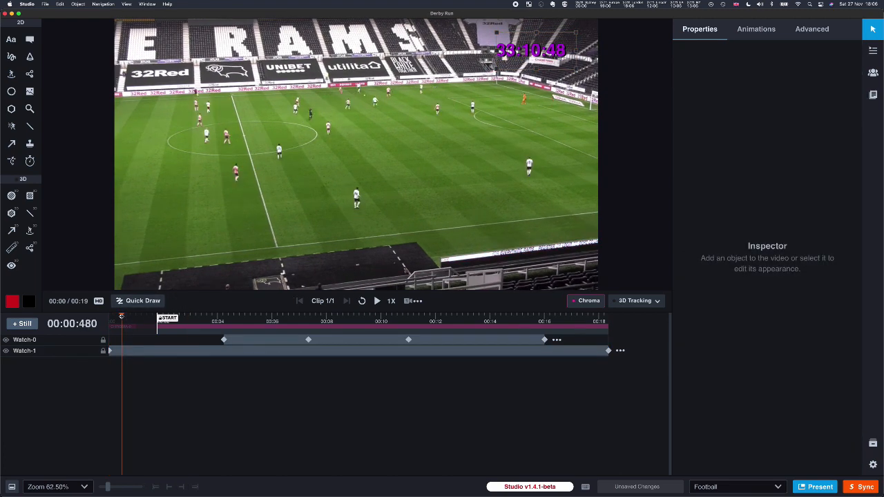
{"action": "key", "text": "space"}
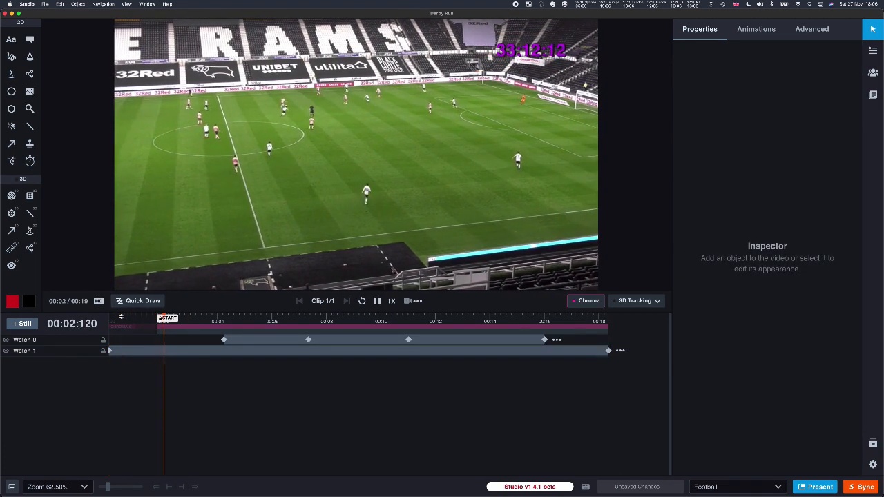